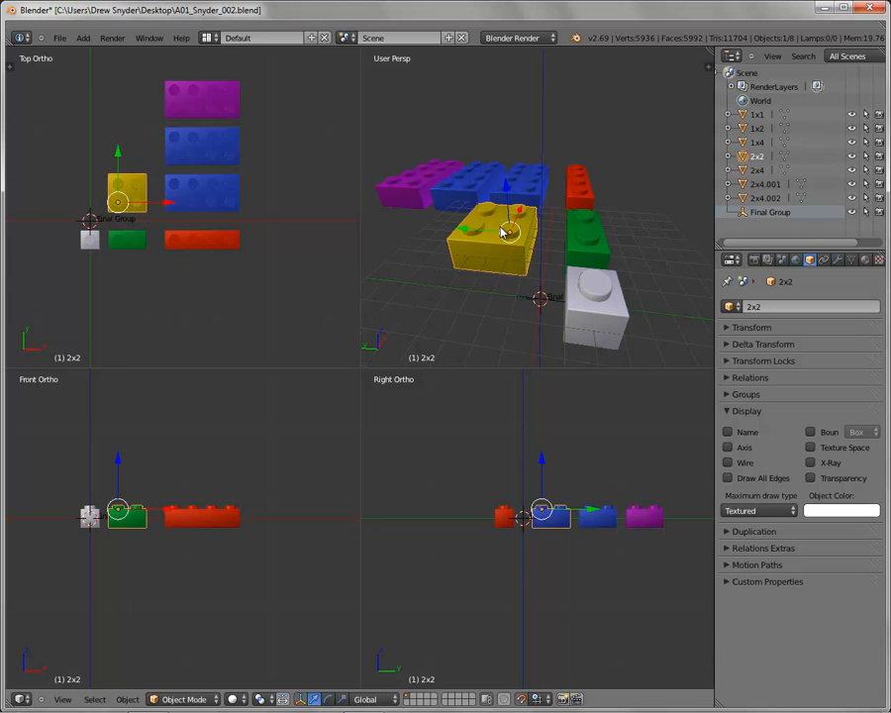
Parent the 2x2, 1x2 and 1x1 bricks to the Final Group empty as Object, and expand its hierarchy in the outliner.
{"action": "right_click", "coordinate": [586, 236]}
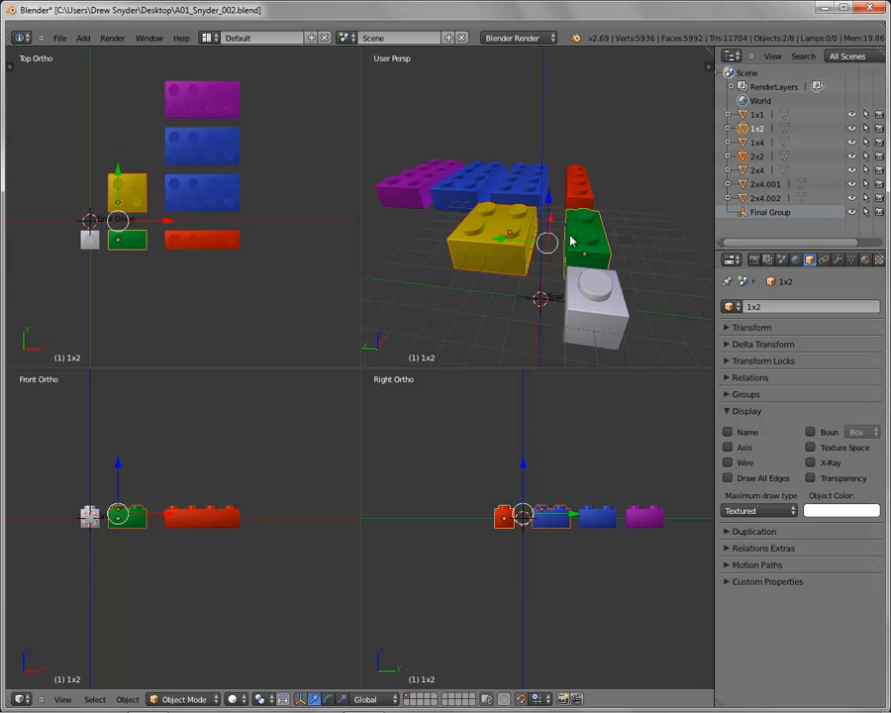
{"action": "right_click", "coordinate": [555, 302]}
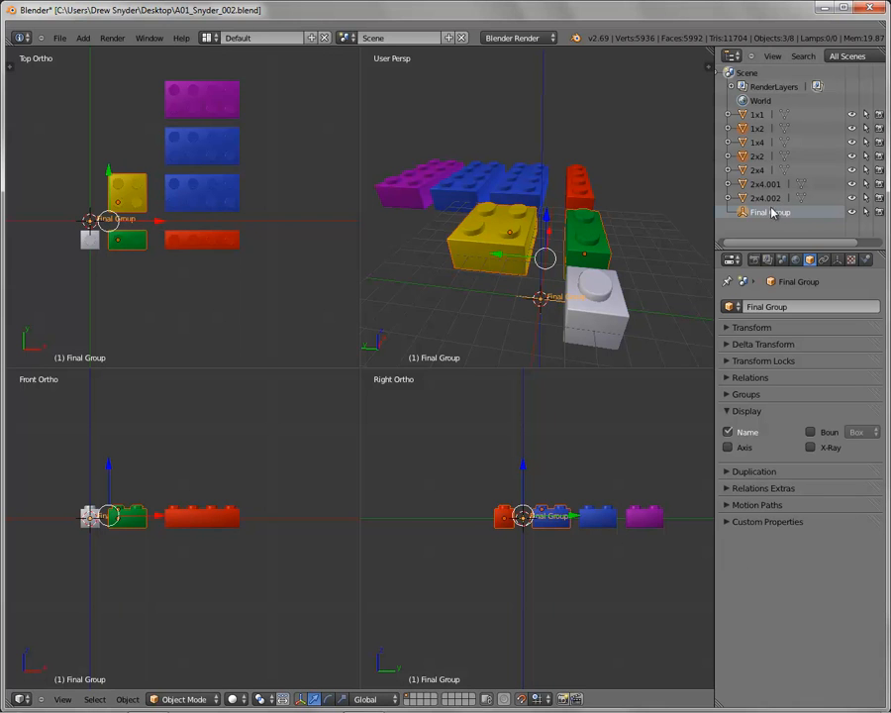
{"action": "right_click", "coordinate": [604, 320]}
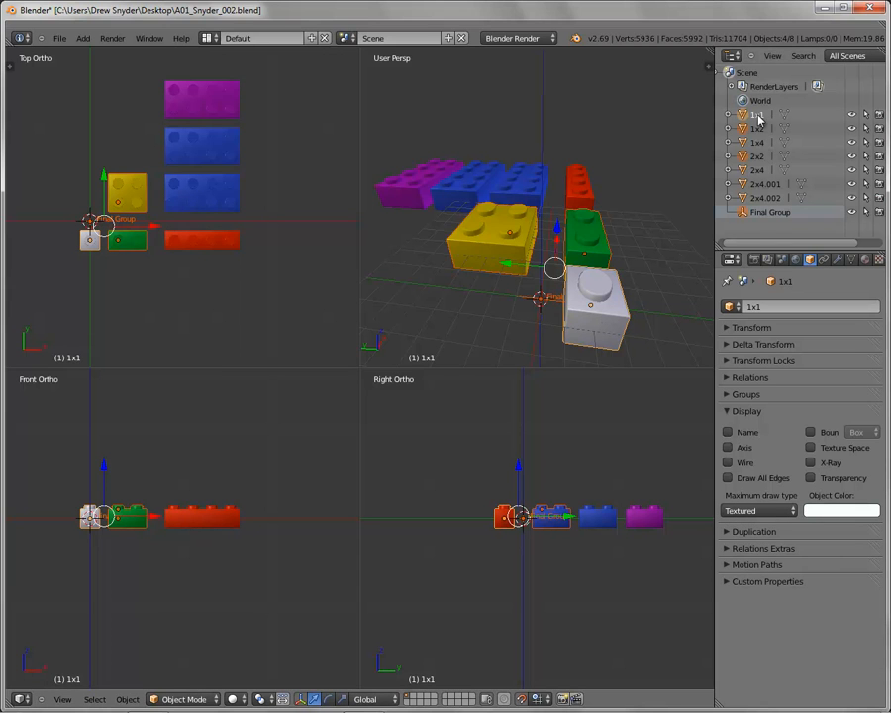
{"action": "right_click", "coordinate": [544, 298]}
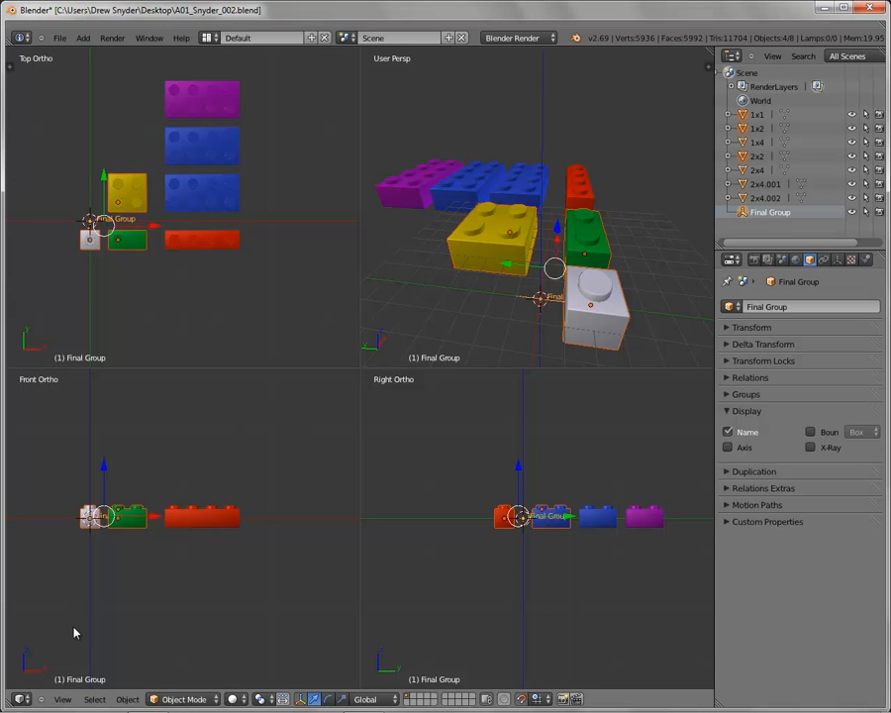
{"action": "left_click", "coordinate": [128, 699]}
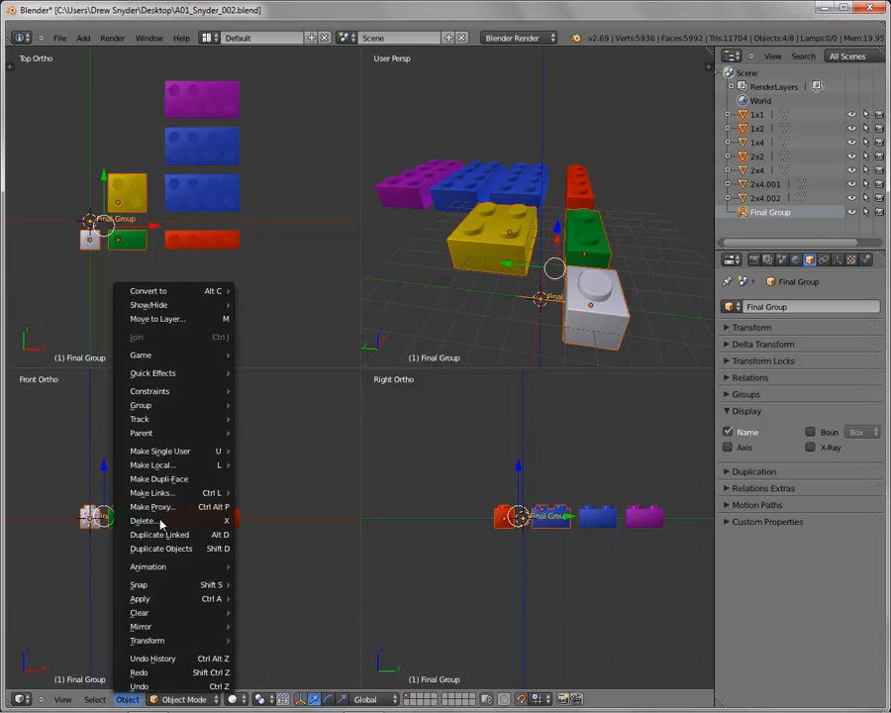
{"action": "mouse_move", "coordinate": [148, 432]}
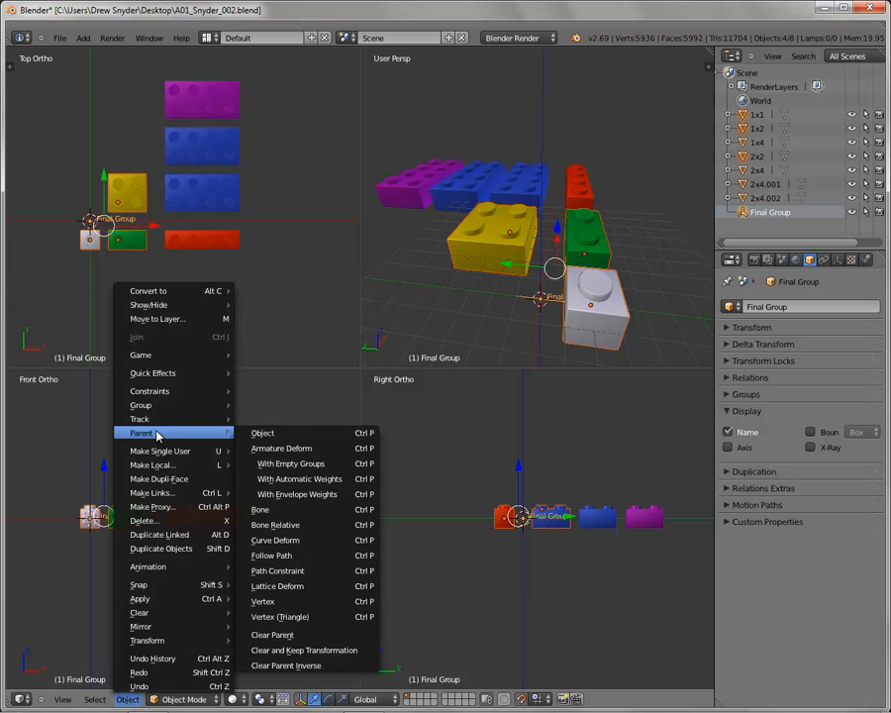
{"action": "left_click", "coordinate": [294, 437]}
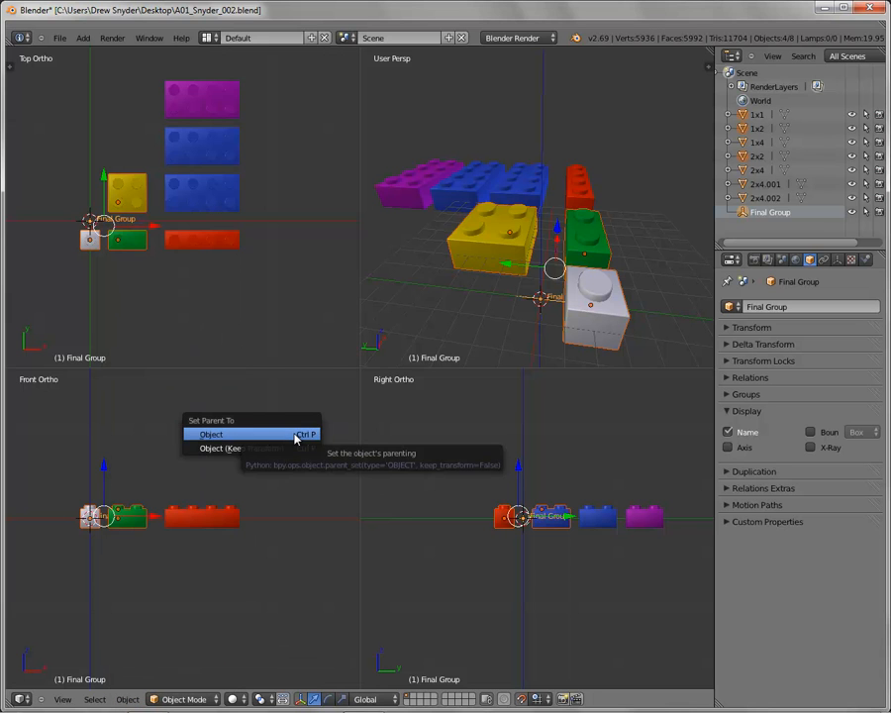
{"action": "left_click", "coordinate": [294, 437]}
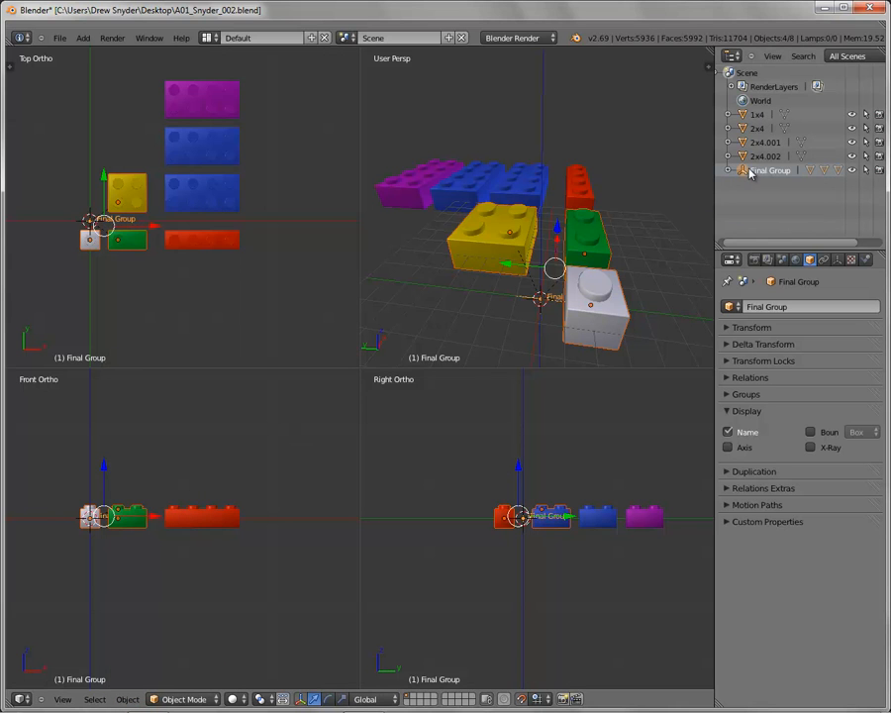
{"action": "left_click", "coordinate": [728, 170]}
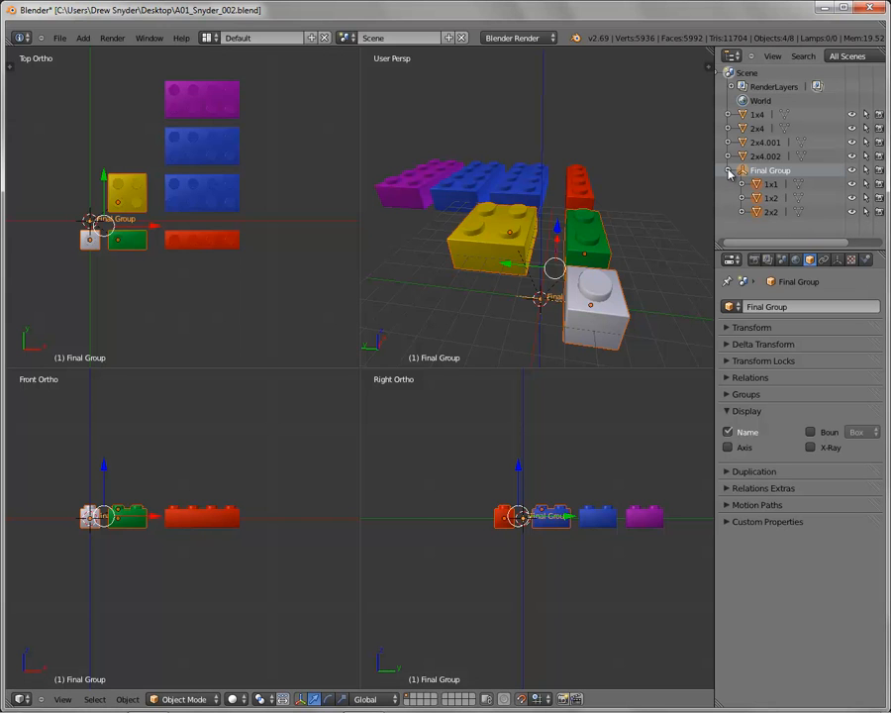
Try moving the Final Group empty on its own to test that its child bricks follow.
{"action": "right_click", "coordinate": [543, 299]}
{"action": "key", "text": "g"}
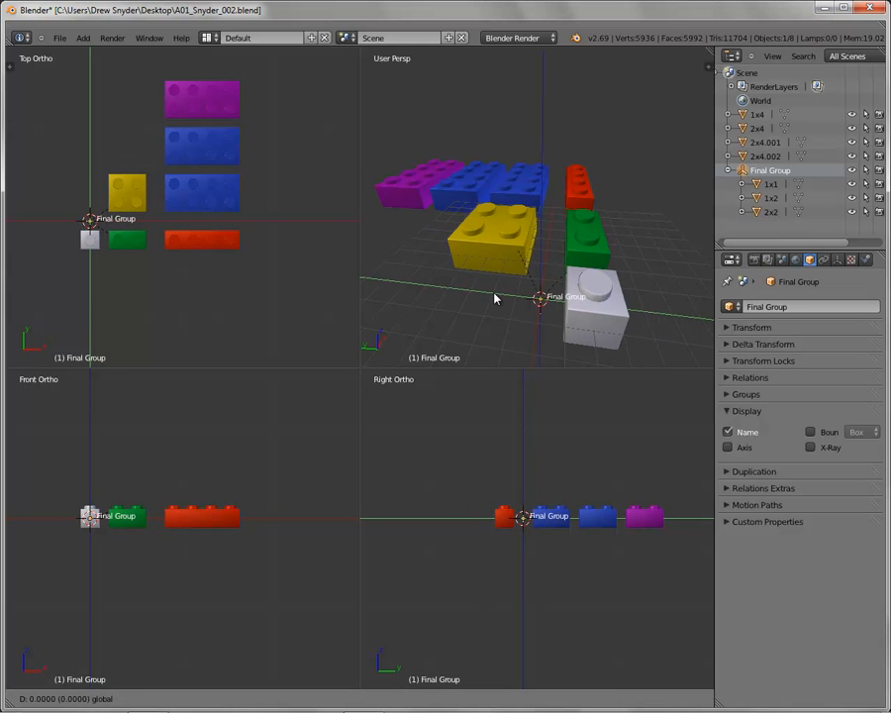
{"action": "left_click", "coordinate": [496, 298]}
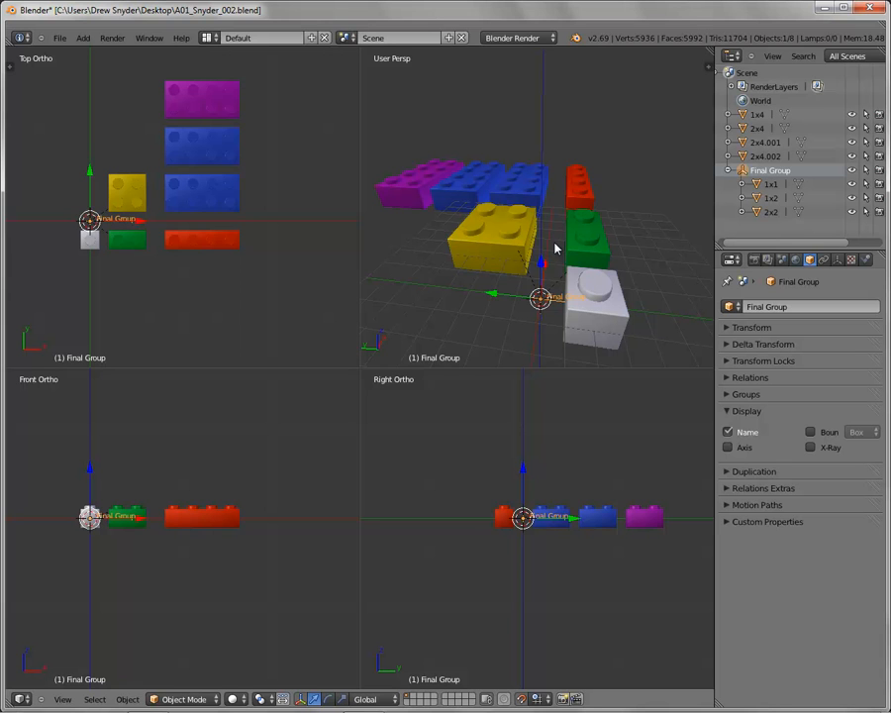
Select the yellow 2x2 brick, check the contents of layer 2, and return to layer 1.
{"action": "right_click", "coordinate": [490, 245]}
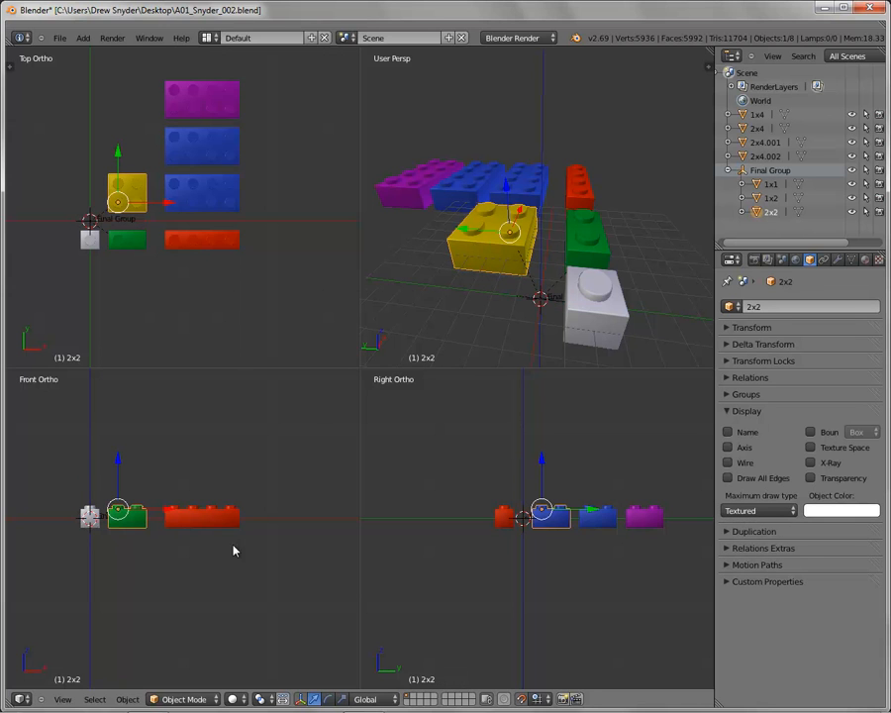
{"action": "left_click", "coordinate": [129, 700]}
{"action": "left_click", "coordinate": [414, 701]}
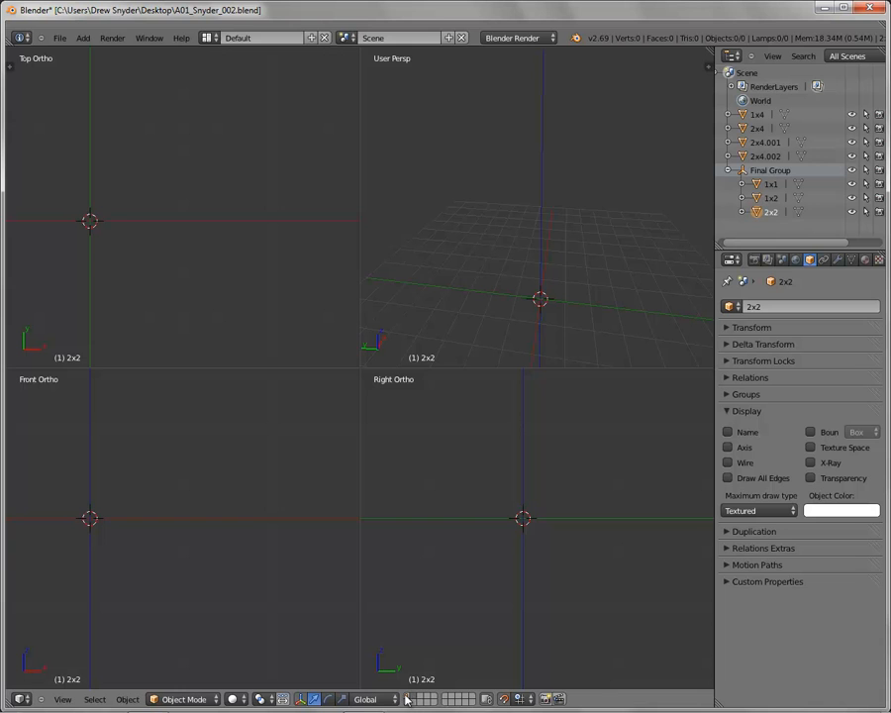
{"action": "left_click", "coordinate": [407, 700]}
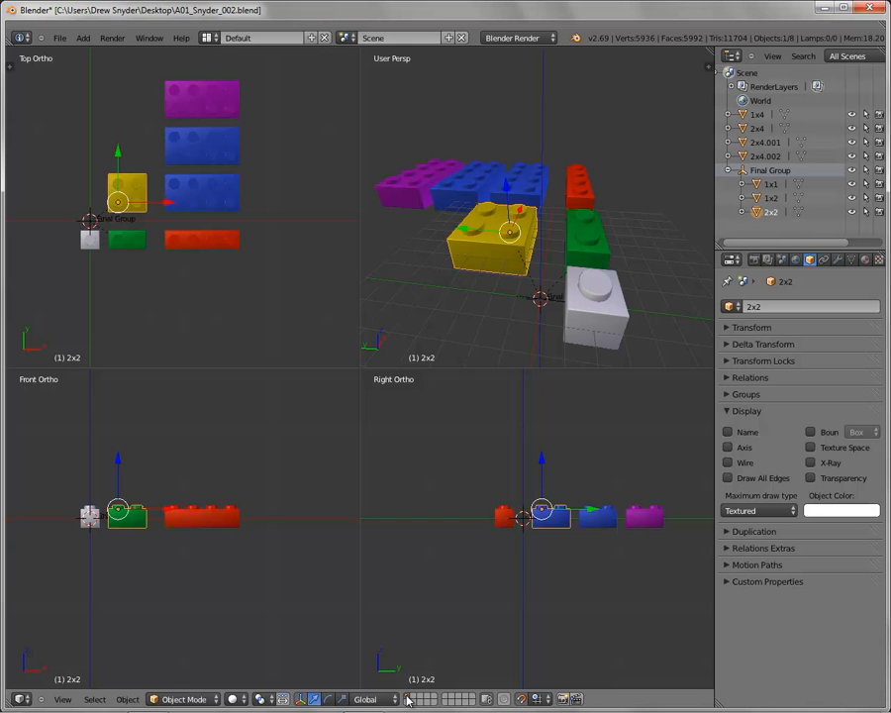
Move the Final Group empty to layer 2 and display that layer.
{"action": "right_click", "coordinate": [552, 303]}
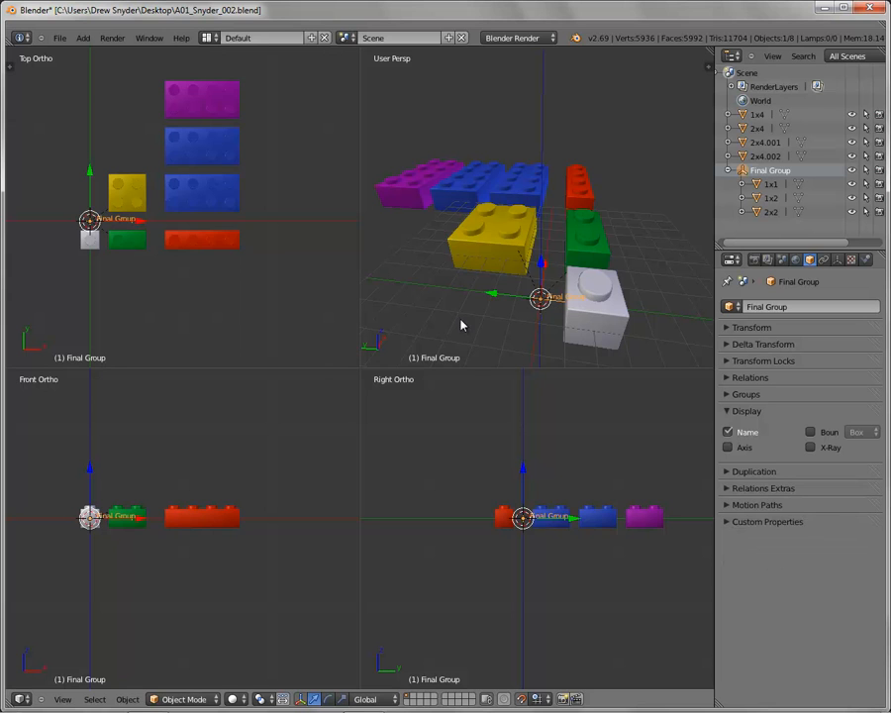
{"action": "key", "text": "m"}
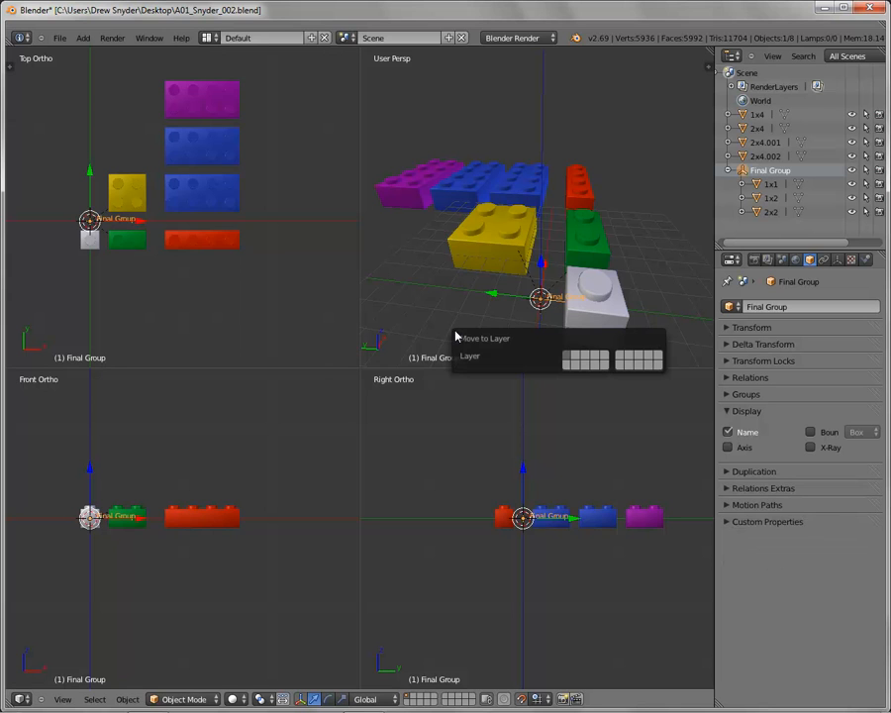
{"action": "left_click", "coordinate": [578, 362]}
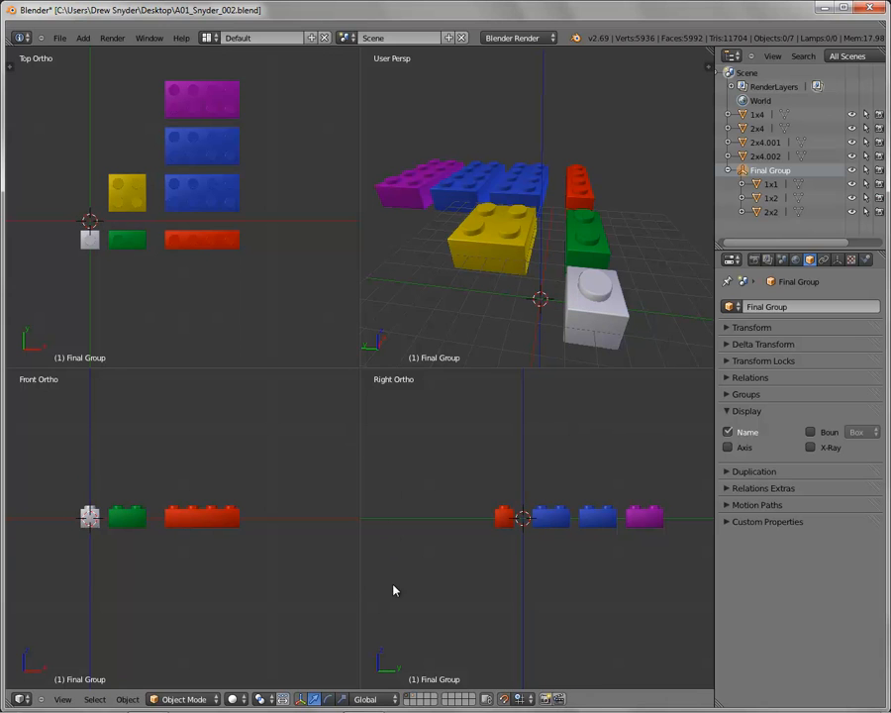
{"action": "left_click", "coordinate": [415, 699]}
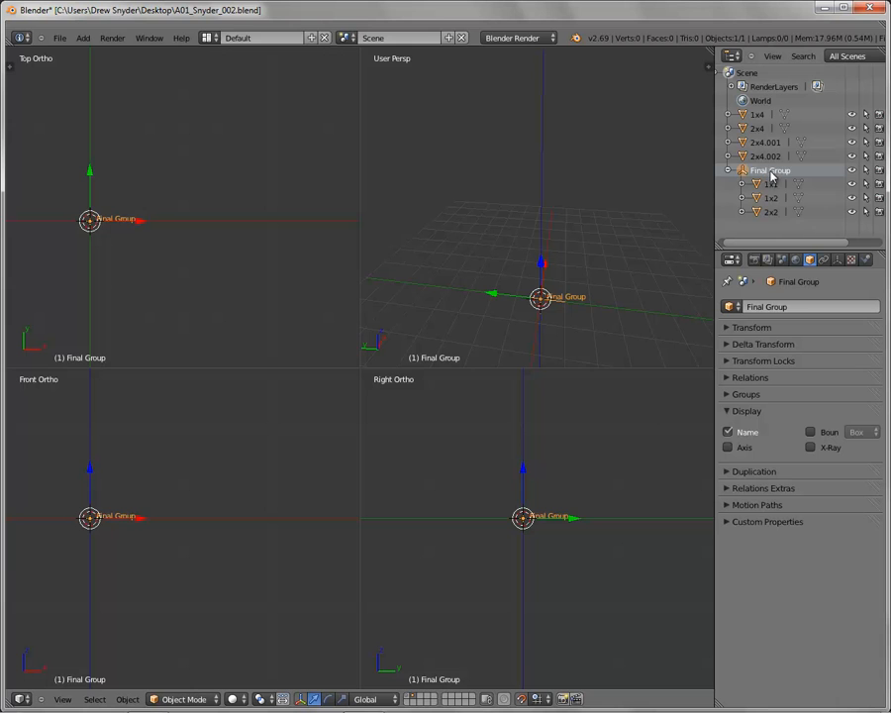
Move the 2x2, 1x2 and 1x1 bricks from layer 1 to layer 2.
{"action": "left_click", "coordinate": [407, 699]}
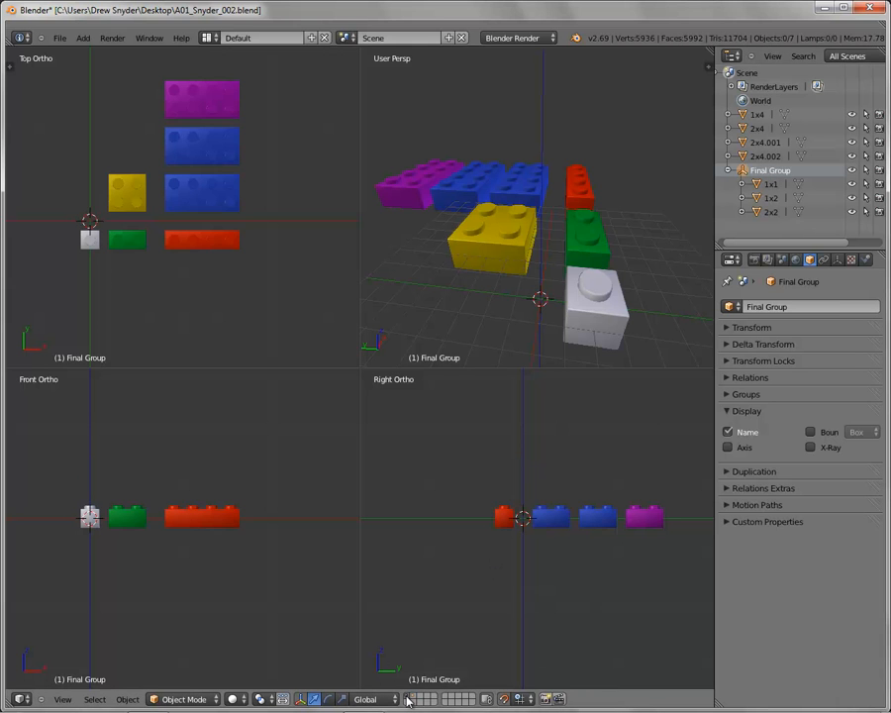
{"action": "right_click", "coordinate": [503, 236]}
{"action": "right_click", "coordinate": [570, 238], "text": "shift"}
{"action": "right_click", "coordinate": [592, 302], "text": "shift"}
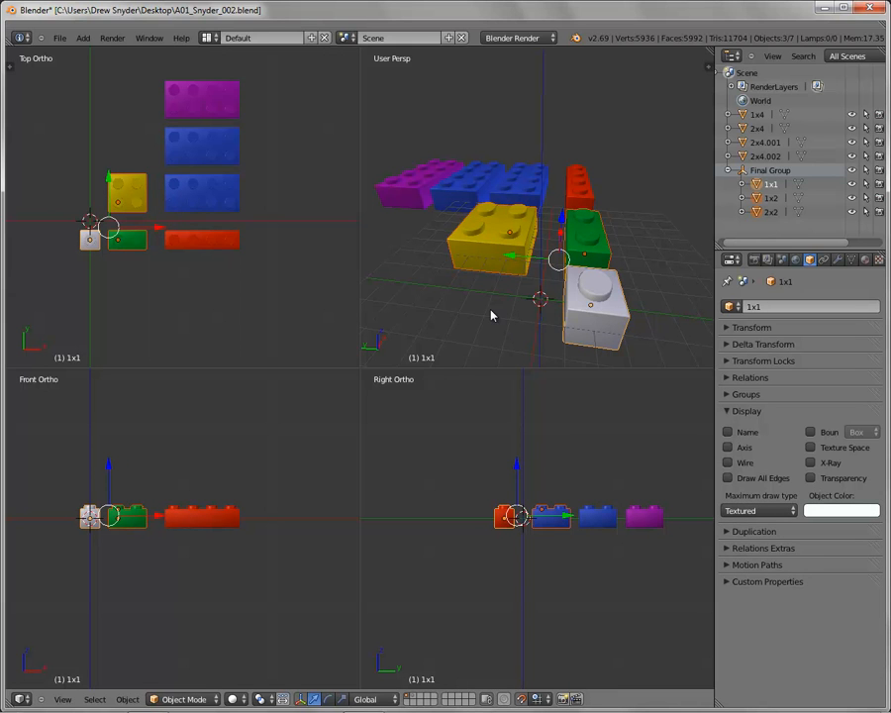
{"action": "key", "text": "m"}
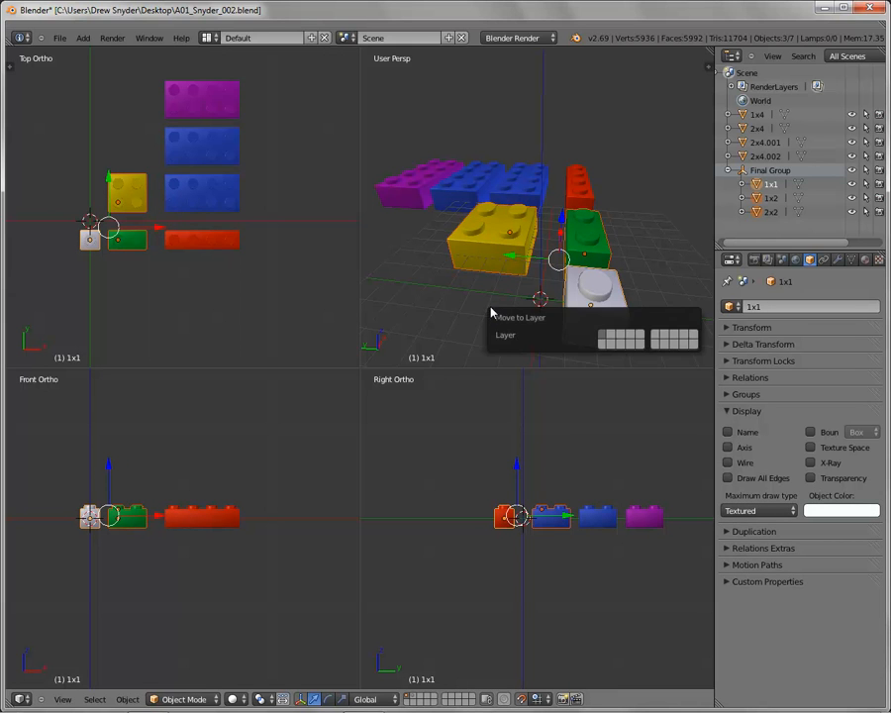
{"action": "left_click", "coordinate": [612, 339]}
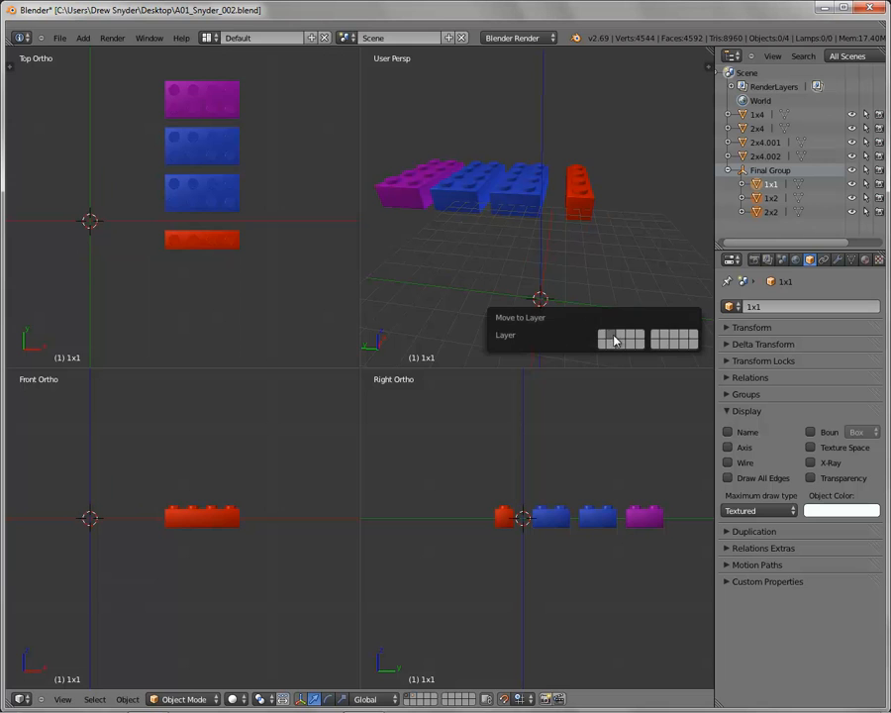
Compare layers 1 and 2 separately and together, ending with only layer 2 displayed.
{"action": "left_click", "coordinate": [414, 699]}
{"action": "left_click", "coordinate": [406, 699]}
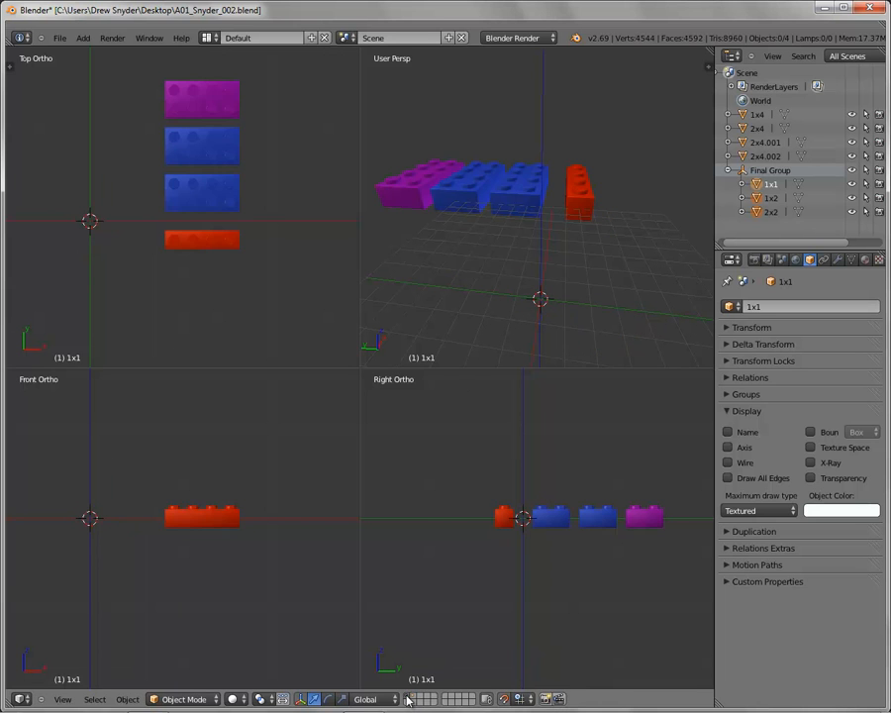
{"action": "left_click", "coordinate": [414, 700]}
{"action": "left_click", "coordinate": [407, 700]}
{"action": "left_click", "coordinate": [414, 699]}
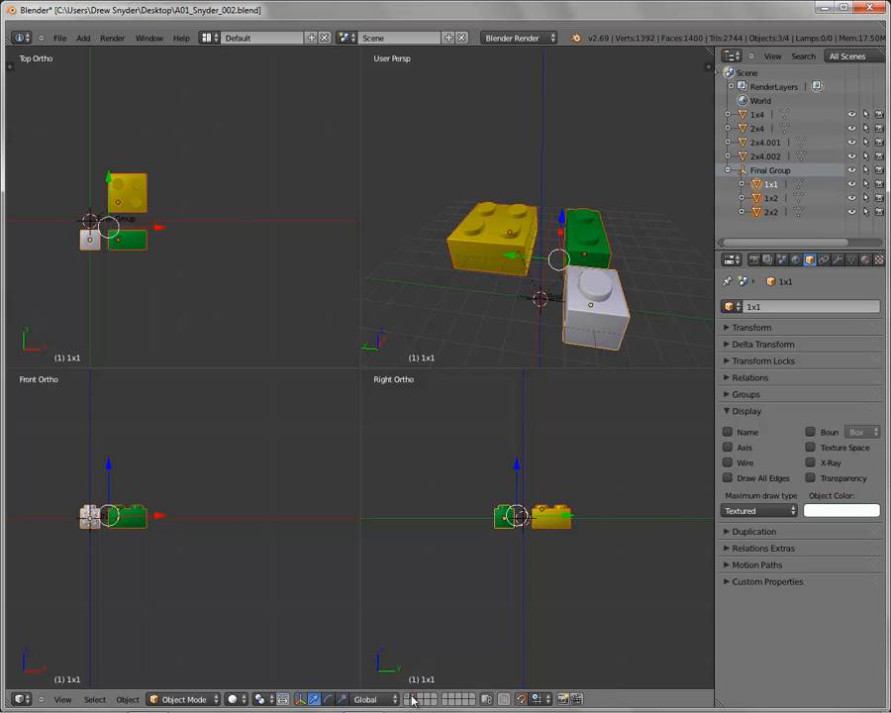
{"action": "left_click", "coordinate": [408, 699], "text": "shift"}
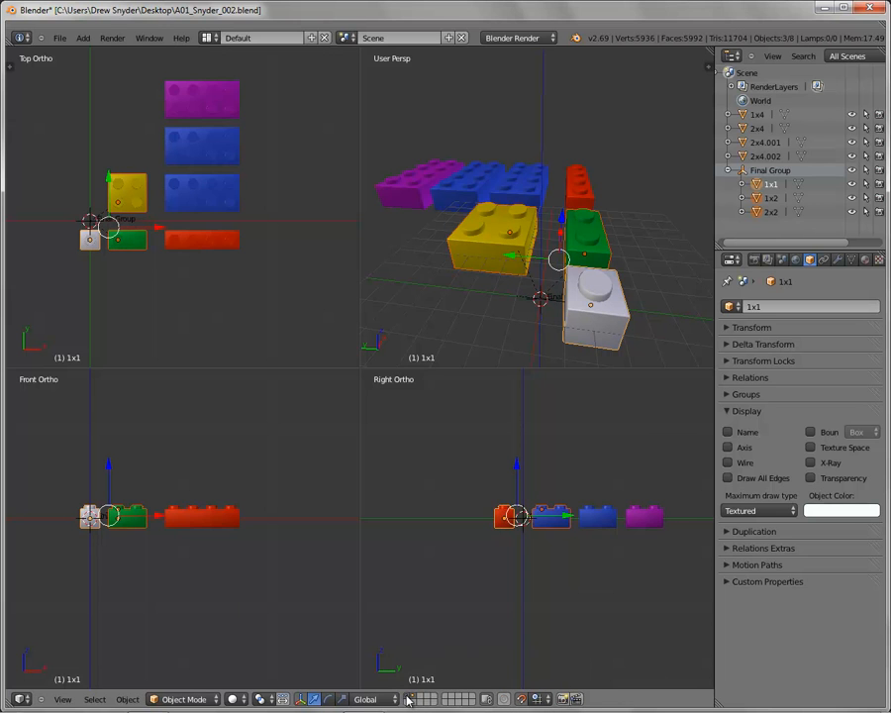
{"action": "left_click", "coordinate": [407, 699]}
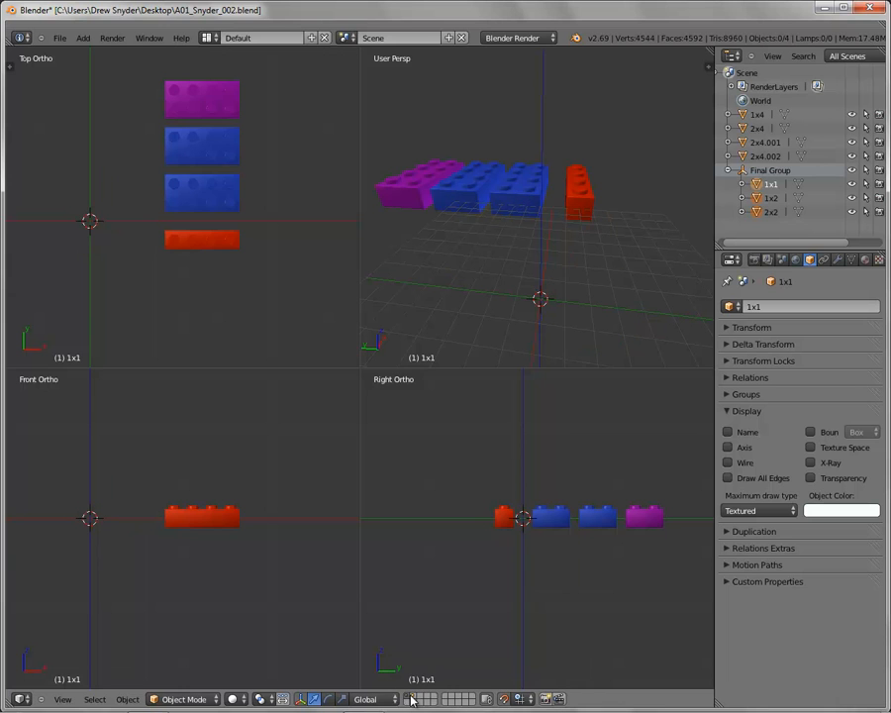
{"action": "left_click", "coordinate": [411, 696]}
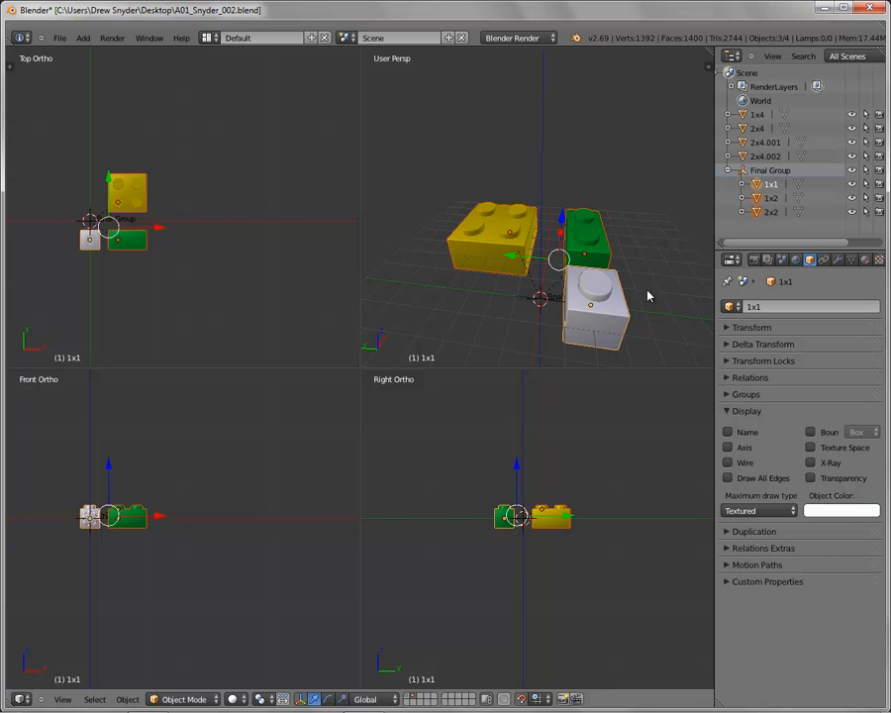
Replace the four-view layout with a single perspective view and frame the three bricks from a low angle.
{"action": "middle_click_drag", "start_coordinate": [678, 314], "coordinate": [664, 288]}
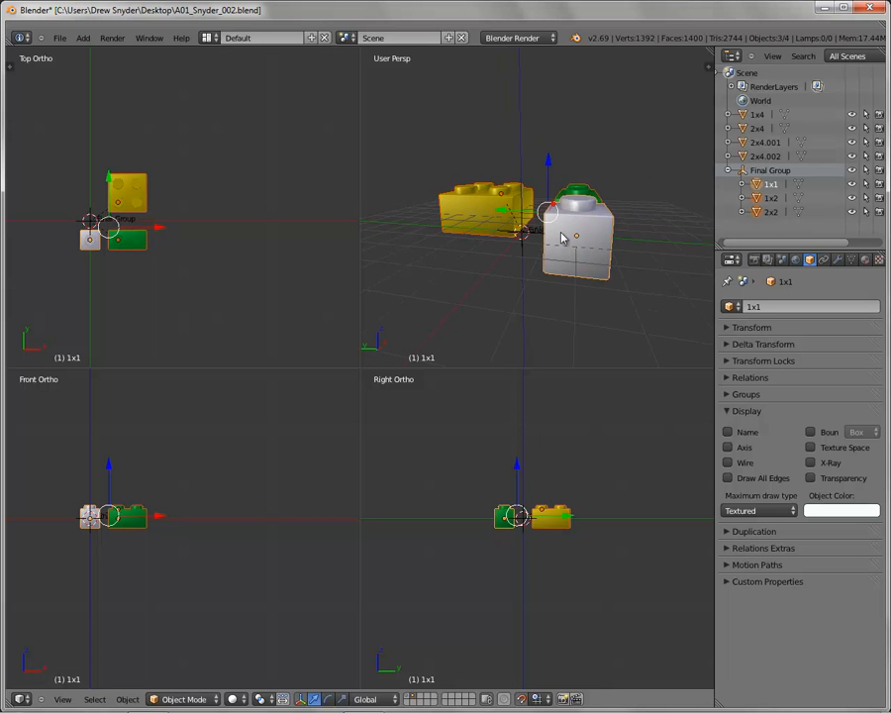
{"action": "key", "text": "ctrl+alt+q"}
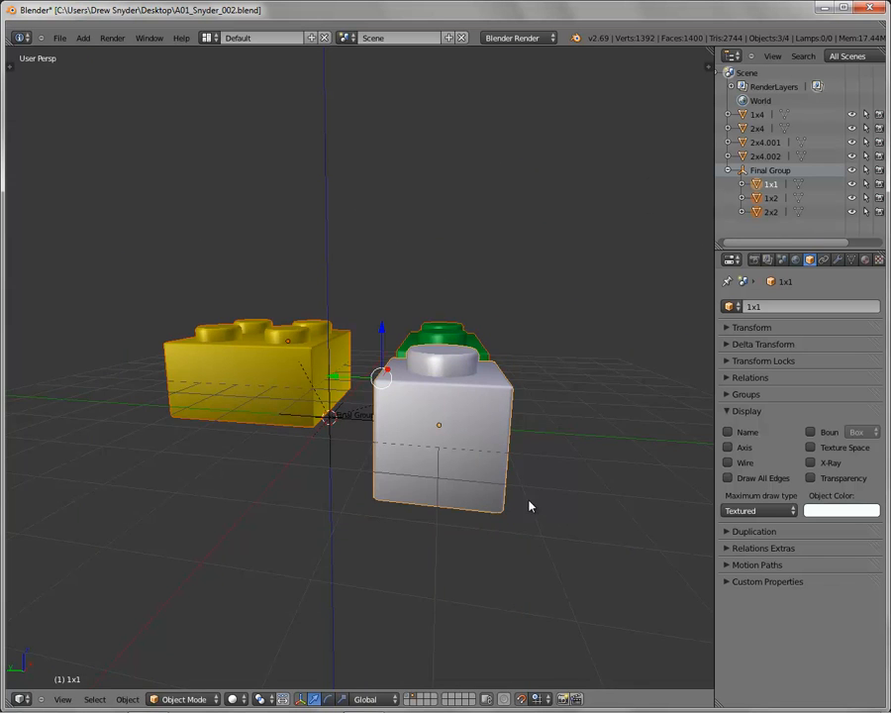
{"action": "scroll", "coordinate": [555, 515], "scroll_direction": "up", "scroll_amount": 4}
{"action": "scroll", "coordinate": [555, 526], "scroll_direction": "down", "scroll_amount": 4}
{"action": "middle_click_drag", "start_coordinate": [513, 527], "coordinate": [466, 478]}
{"action": "middle_click_drag", "start_coordinate": [416, 506], "coordinate": [417, 476]}
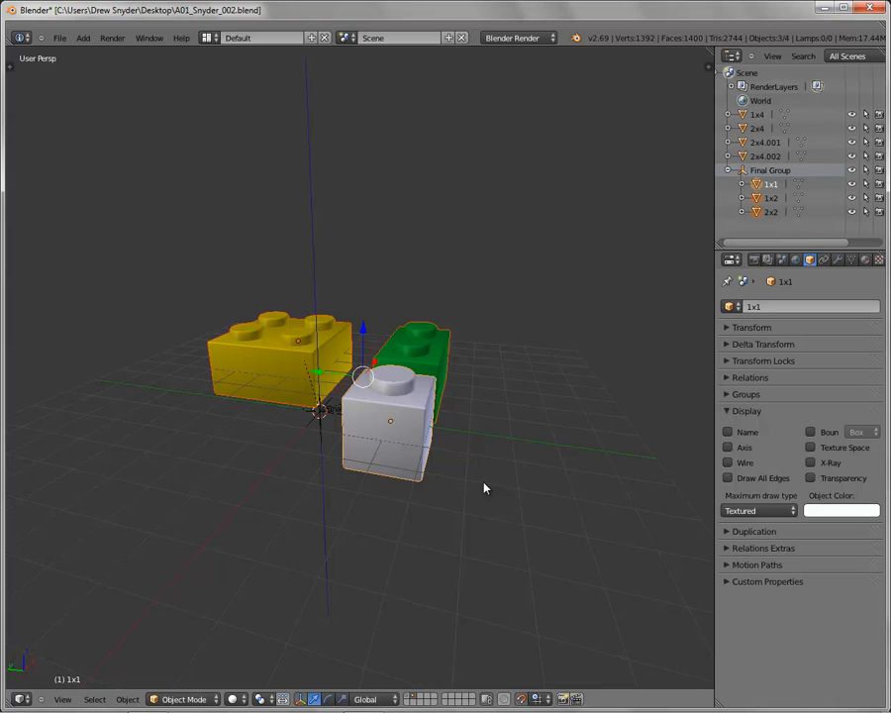
Toggle the 3D viewport between its normal and maximized size, leaving it maximized.
{"action": "key", "text": "ctrl+Up"}
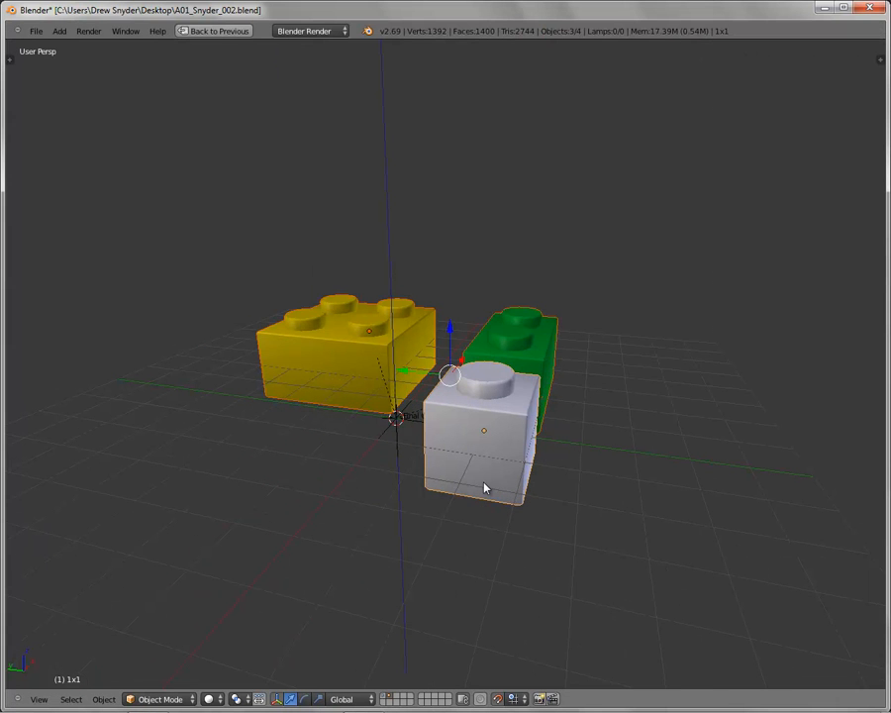
{"action": "key", "text": "ctrl+Up"}
{"action": "key", "text": "ctrl+Up"}
{"action": "key", "text": "ctrl+Up"}
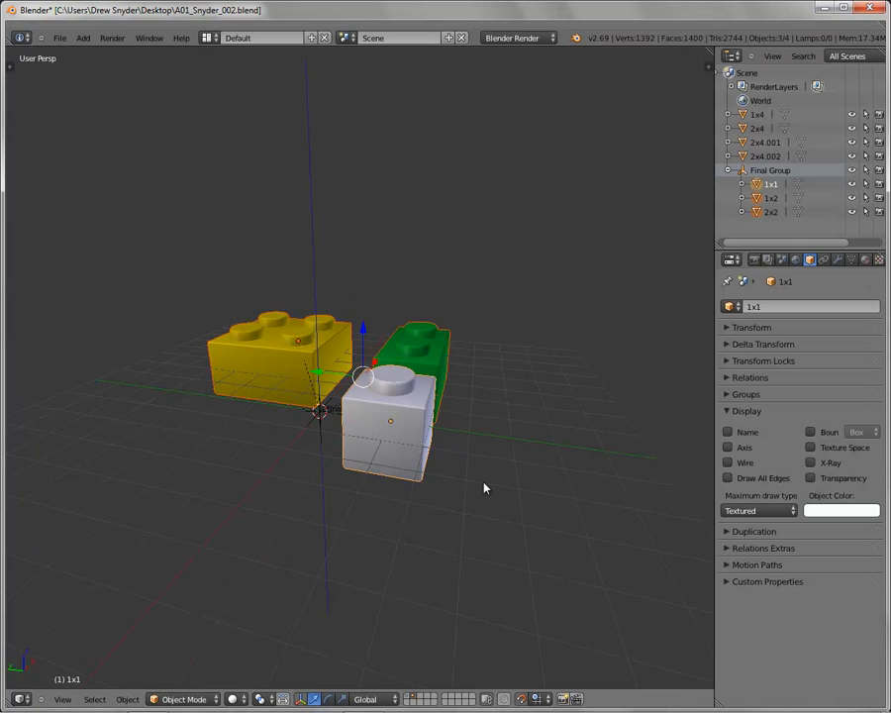
{"action": "key", "text": "ctrl+Up"}
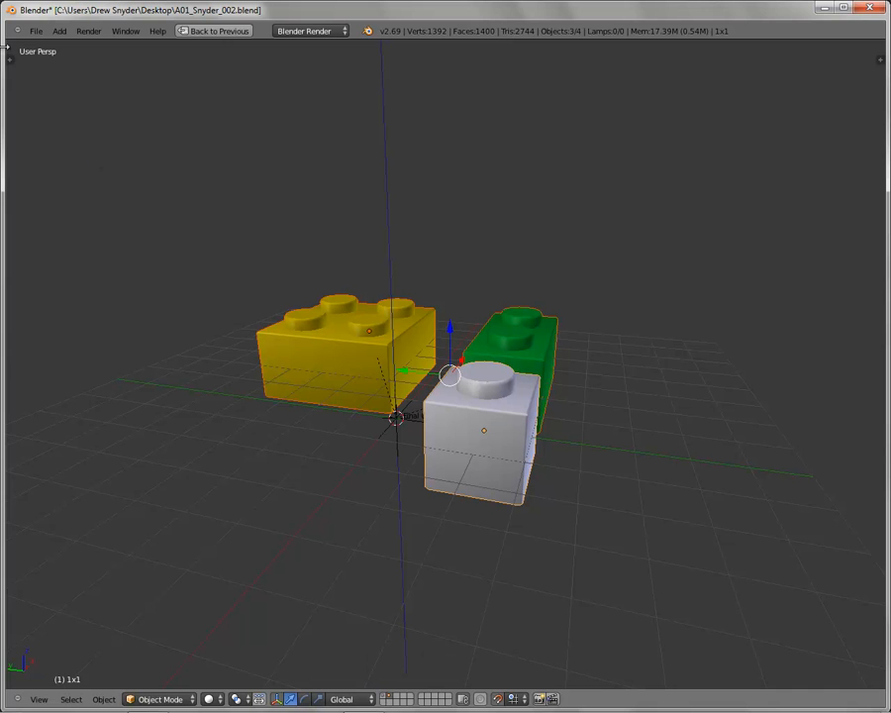
Save the scene on the Desktop as a new version, with the file name's number increased to 003.
{"action": "left_click", "coordinate": [38, 32]}
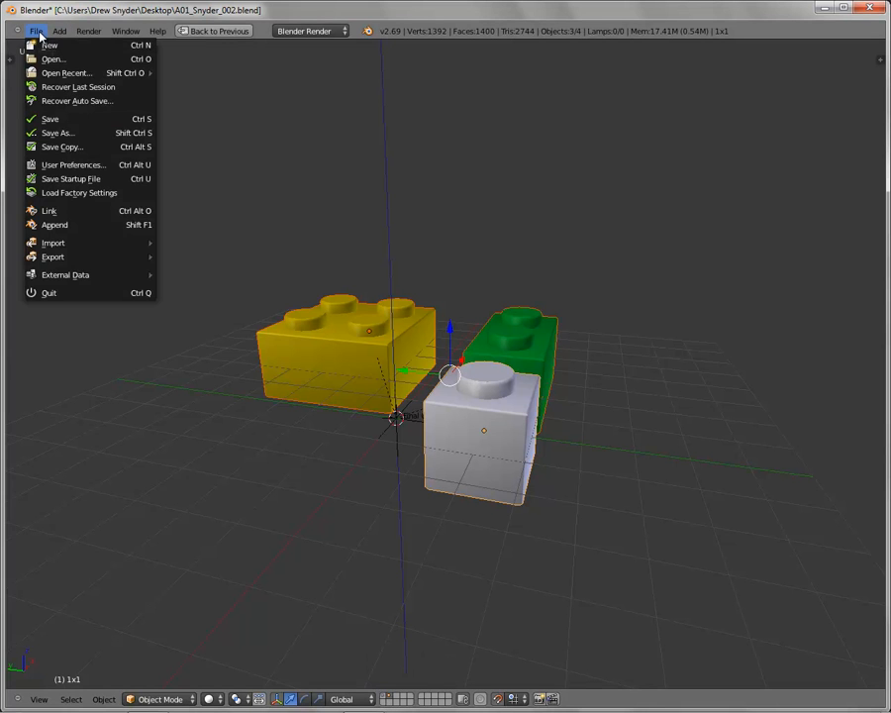
{"action": "left_click", "coordinate": [57, 133]}
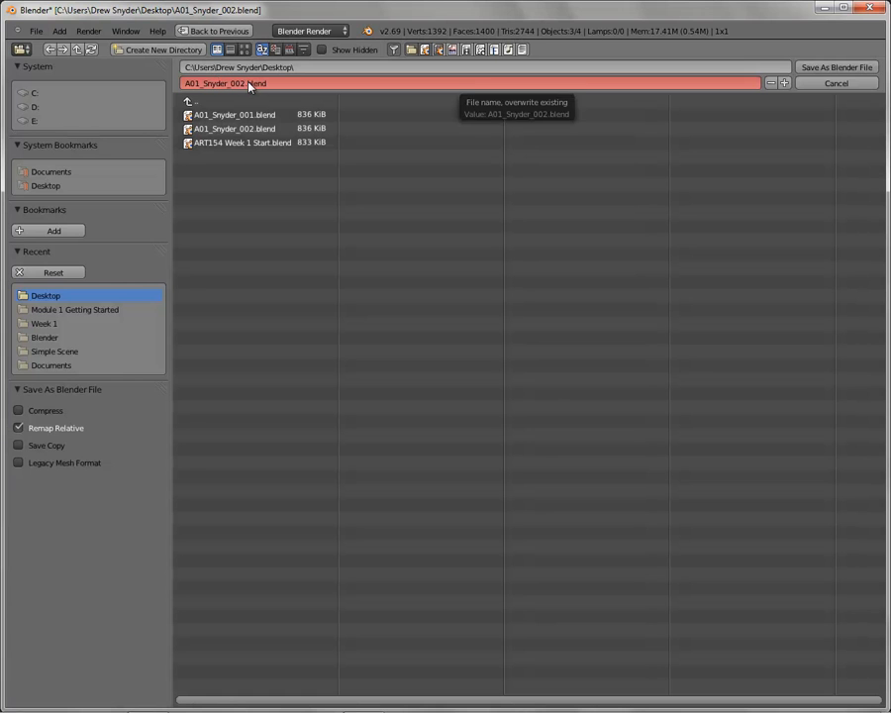
{"action": "left_click", "coordinate": [785, 83]}
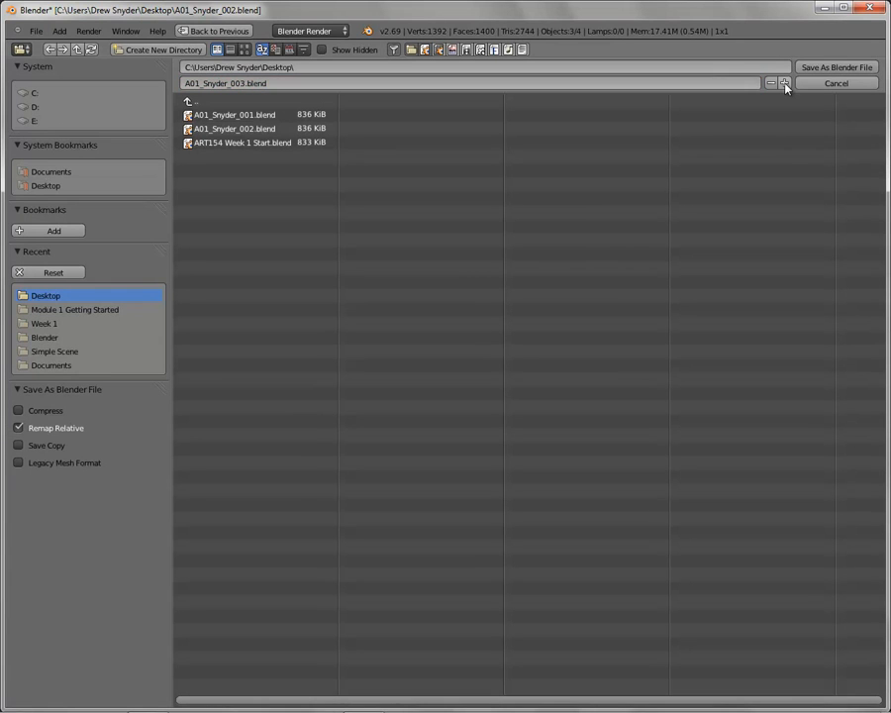
{"action": "left_click", "coordinate": [833, 67]}
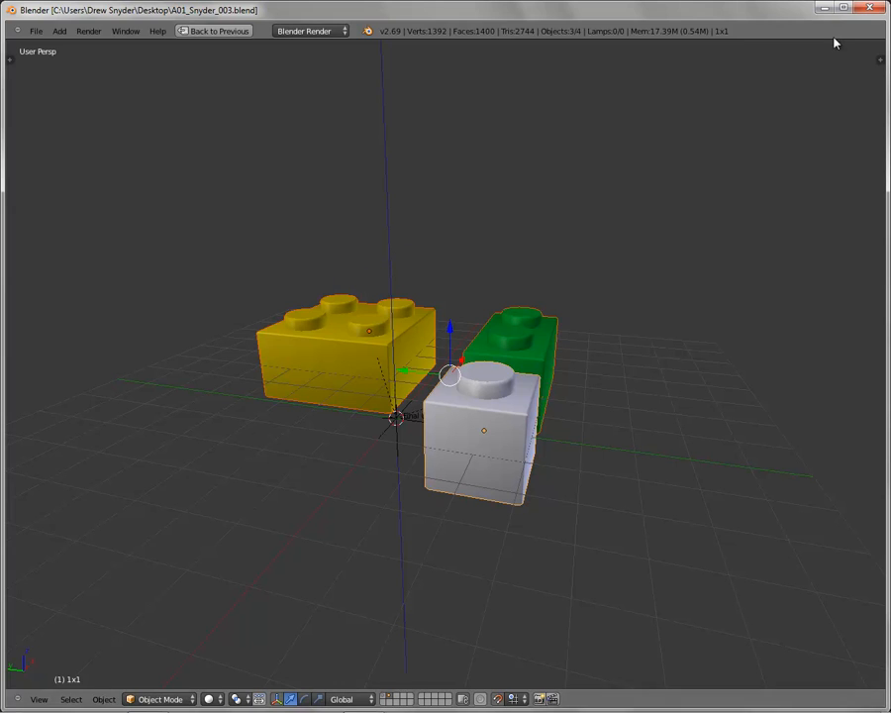
{"action": "left_click", "coordinate": [367, 704]}
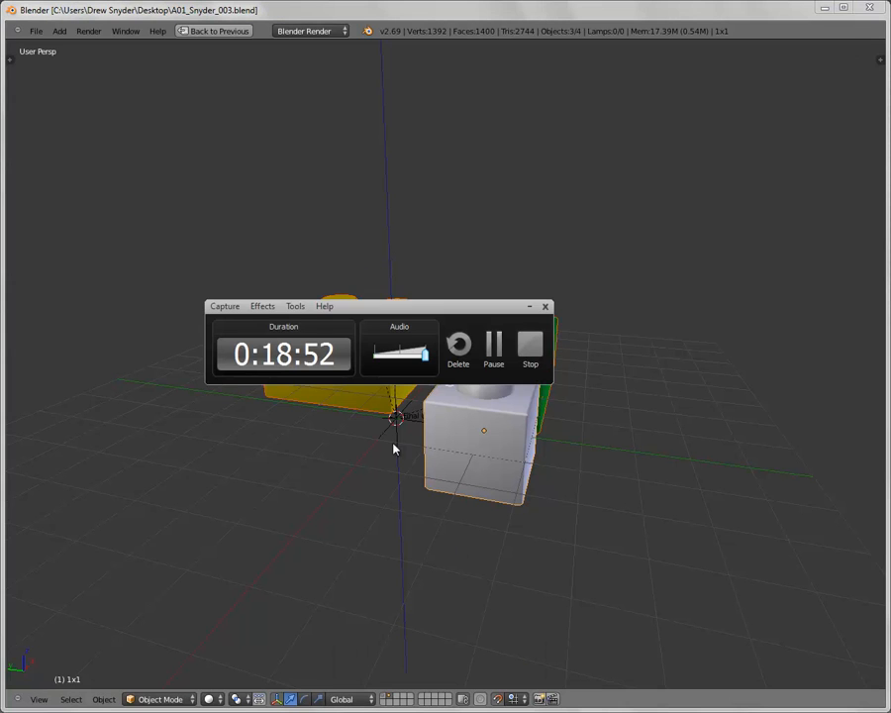